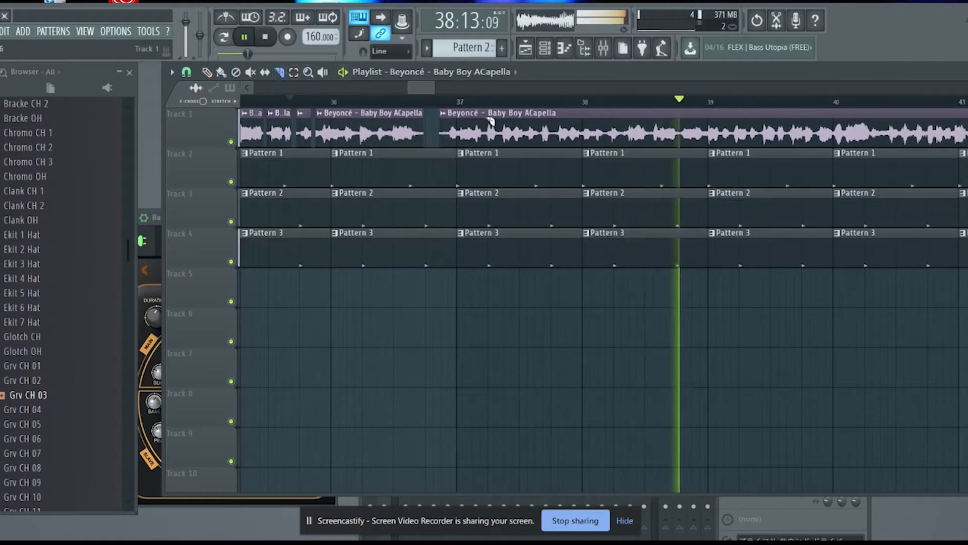
# Slice the Track 1 Baby Boy vocal twice between bars 37 and 38 and shift the remainder and middle slice slightly later
pyautogui.click(489, 121)
pyautogui.click(528, 139)
pyautogui.click(311, 100)
pyautogui.moveTo(525, 132); pyautogui.dragTo(530, 131)
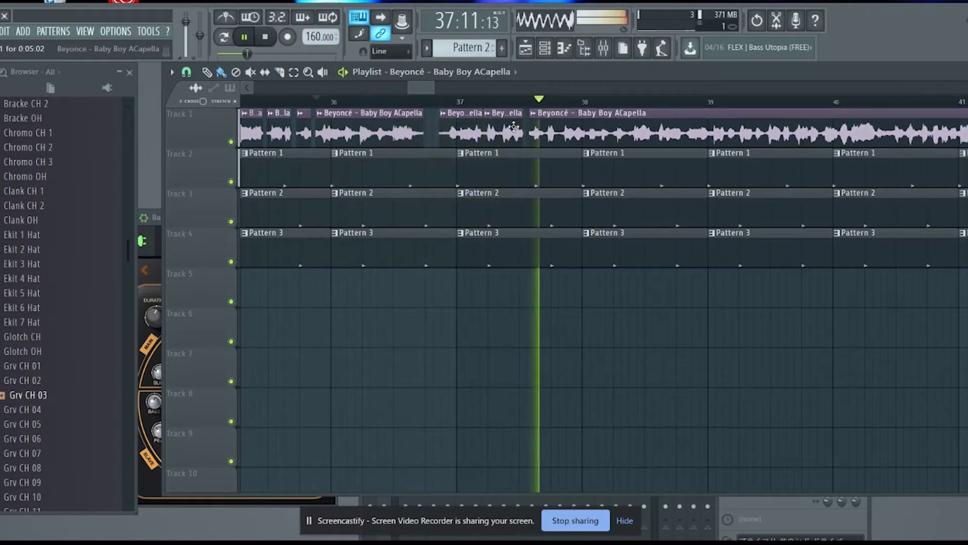
pyautogui.moveTo(590, 130); pyautogui.dragTo(607, 130)
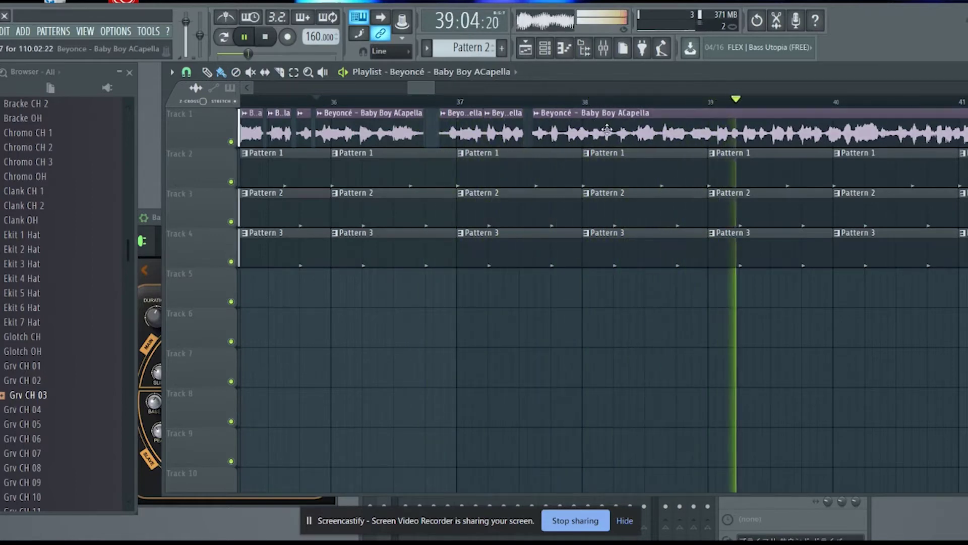
pyautogui.moveTo(501, 130); pyautogui.dragTo(506, 130)
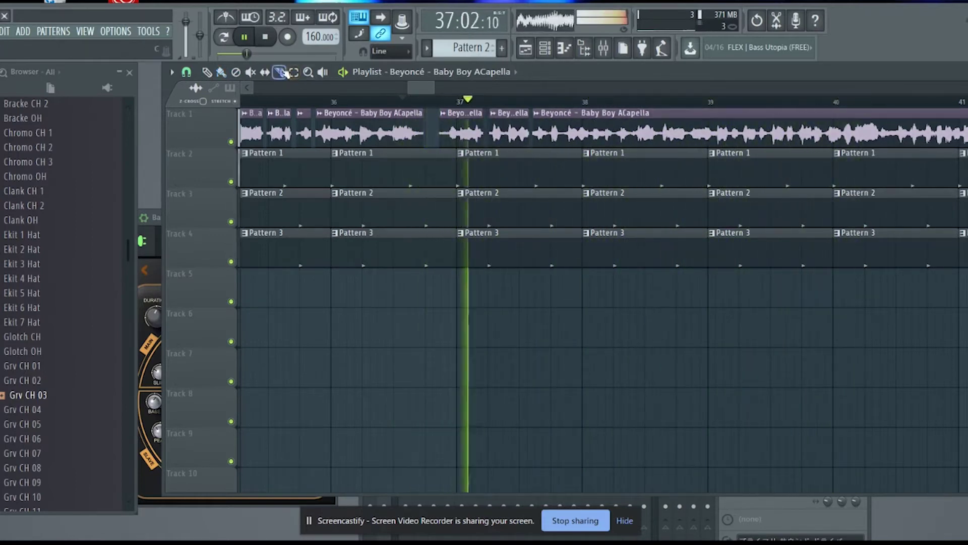
# Slice the vocal just before and just after bar 38, and move the short slice and the remainder slightly later
pyautogui.moveTo(568, 140); pyautogui.dragTo(588, 151)
pyautogui.click(221, 72)
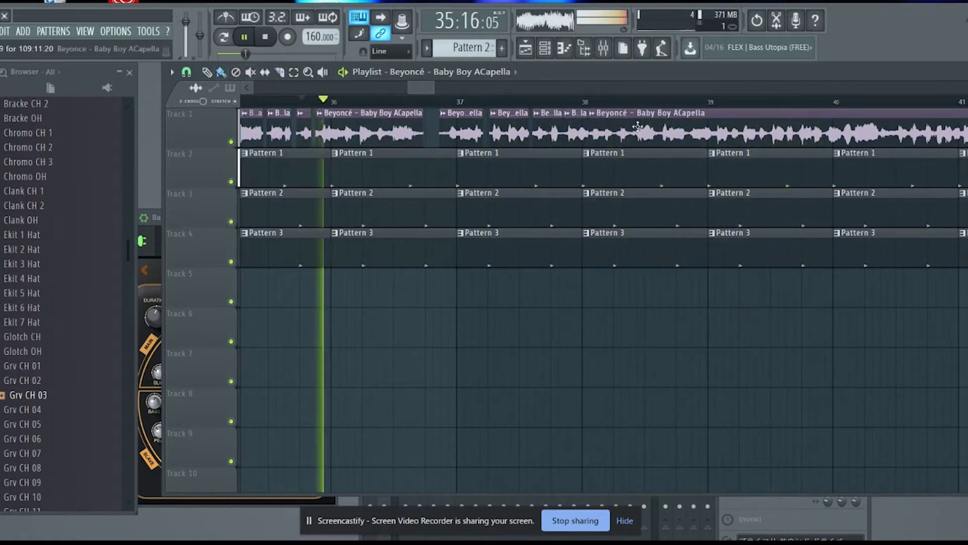
pyautogui.moveTo(603, 123); pyautogui.dragTo(595, 130)
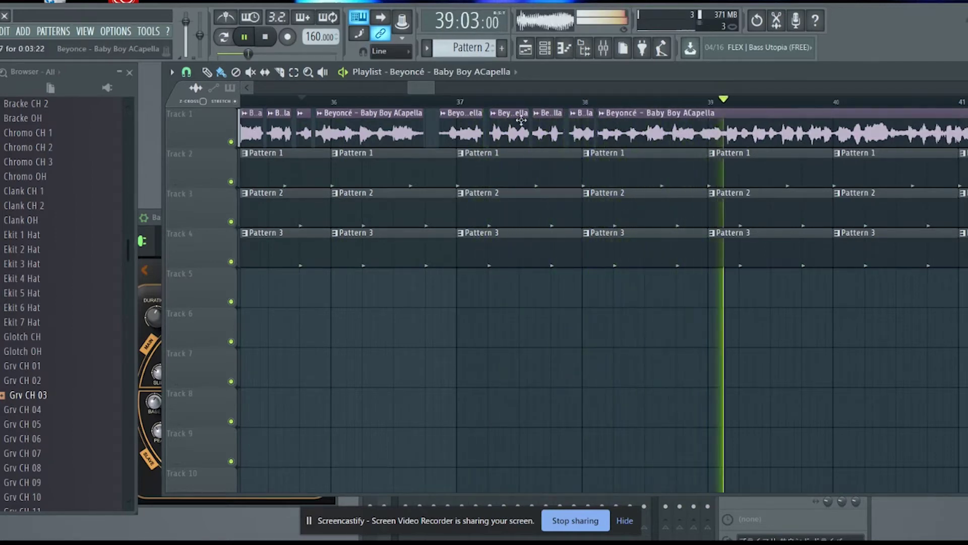
# Slice the vocal twice between bars 38 and 39, moving the remainder to about three quarters through bar 38 and the middle slice slightly later
pyautogui.click(279, 72)
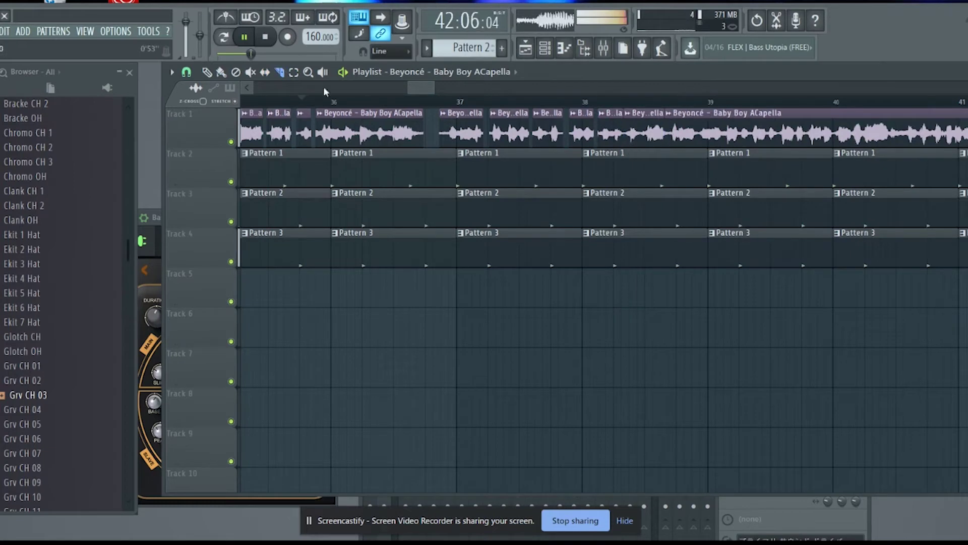
pyautogui.click(693, 126)
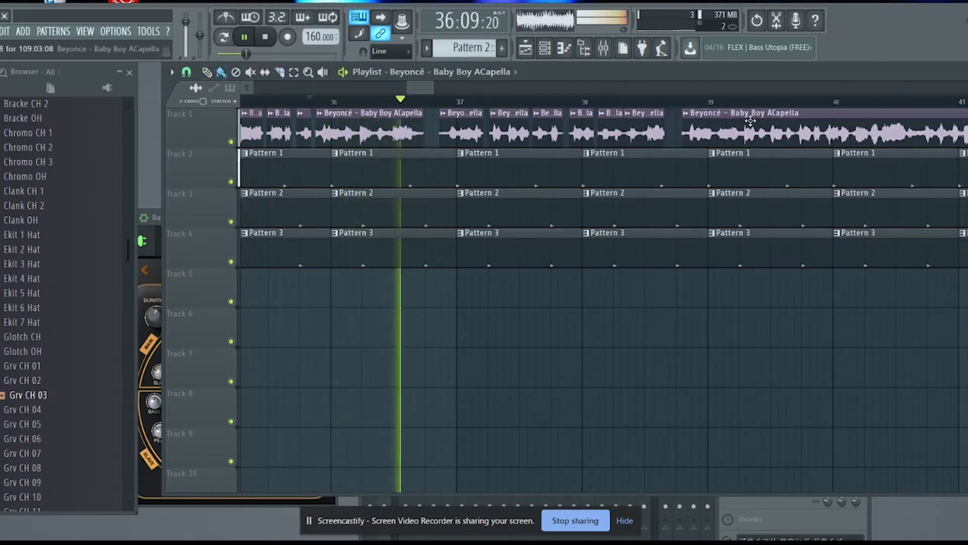
pyautogui.click(678, 126)
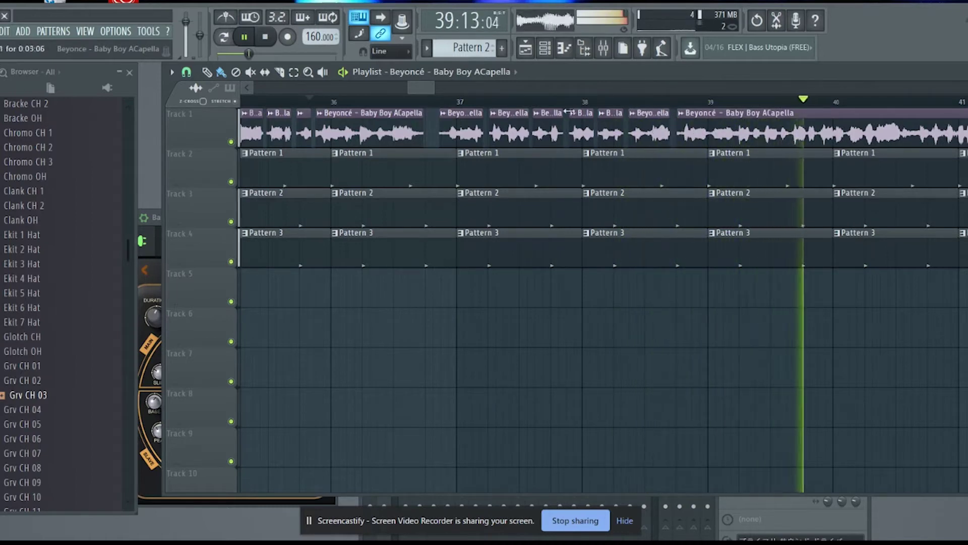
# Slice the vocal at bar 39 and before its midpoint, and shift the new slice and the remainder slightly later
pyautogui.moveTo(426, 86); pyautogui.dragTo(431, 90)
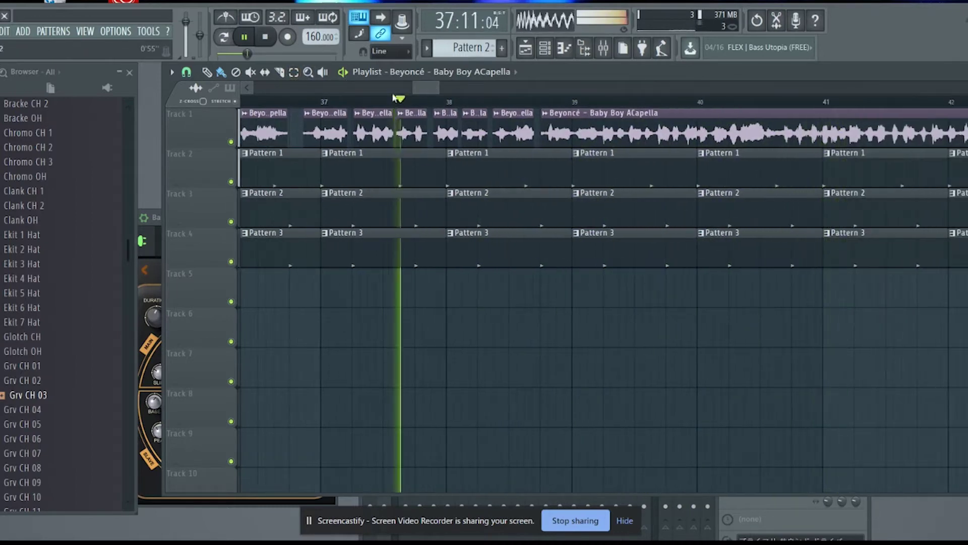
pyautogui.press('c')
pyautogui.click(577, 136)
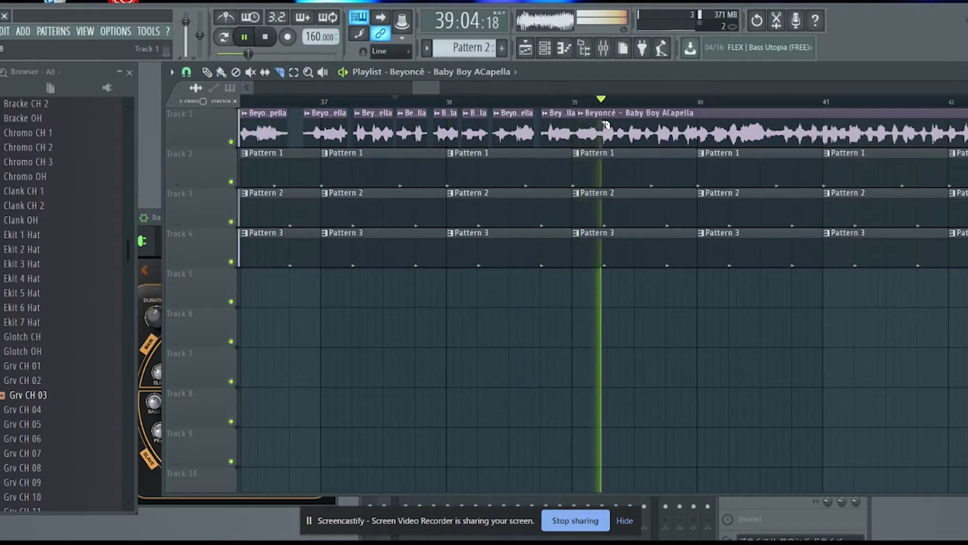
pyautogui.click(622, 127)
pyautogui.click(309, 99)
pyautogui.moveTo(604, 127); pyautogui.dragTo(610, 126)
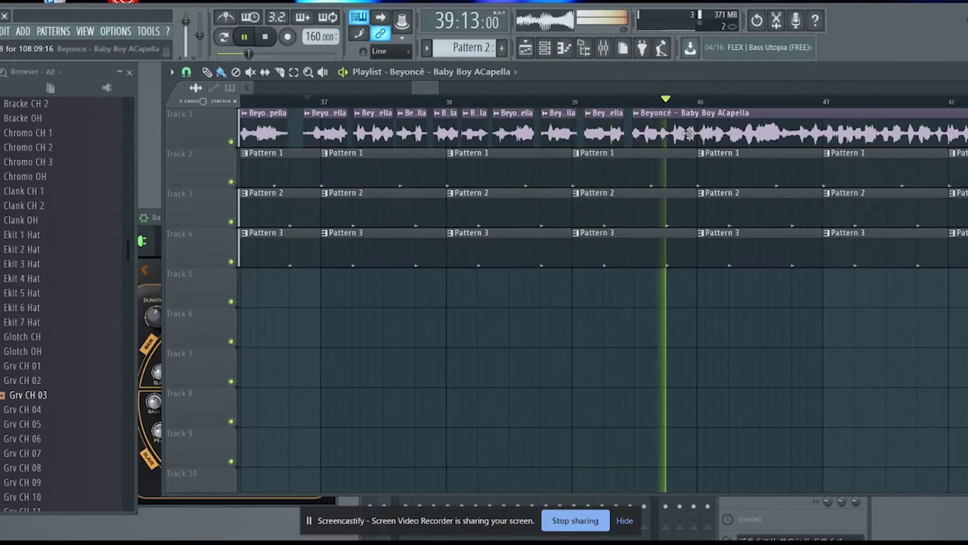
# Slice the vocal twice in the second half of bar 39, start the remainder at bar 40 and shift the short slice slightly later
pyautogui.moveTo(690, 133); pyautogui.dragTo(675, 126)
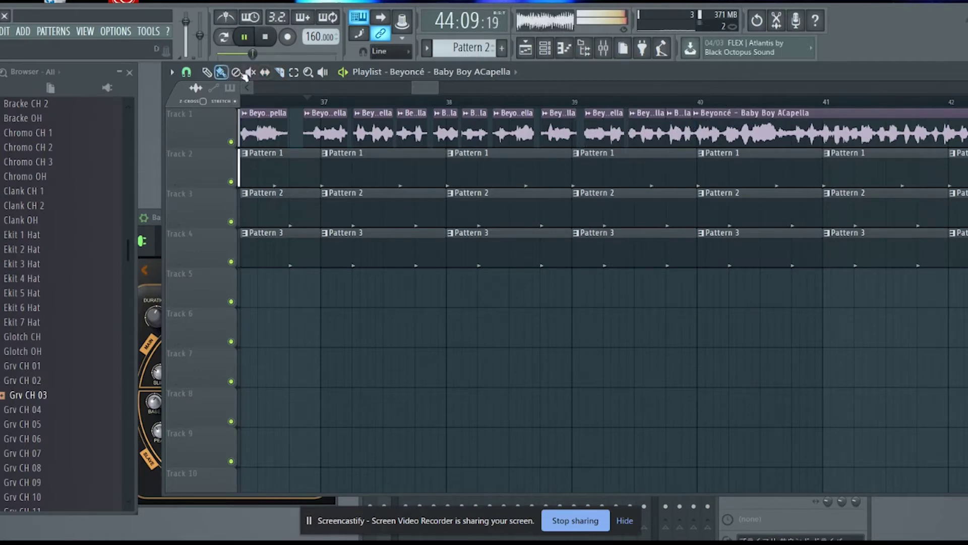
pyautogui.click(455, 108)
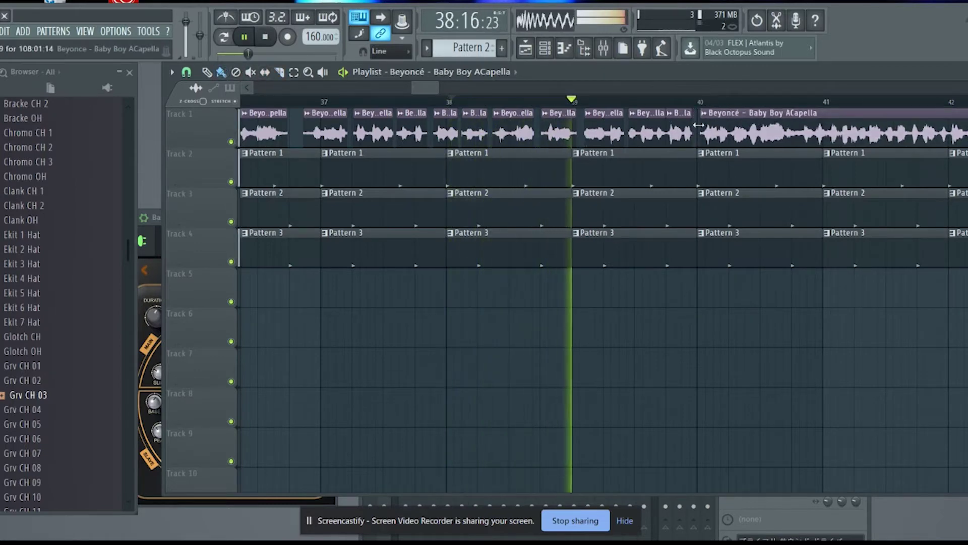
pyautogui.moveTo(685, 129); pyautogui.dragTo(692, 129)
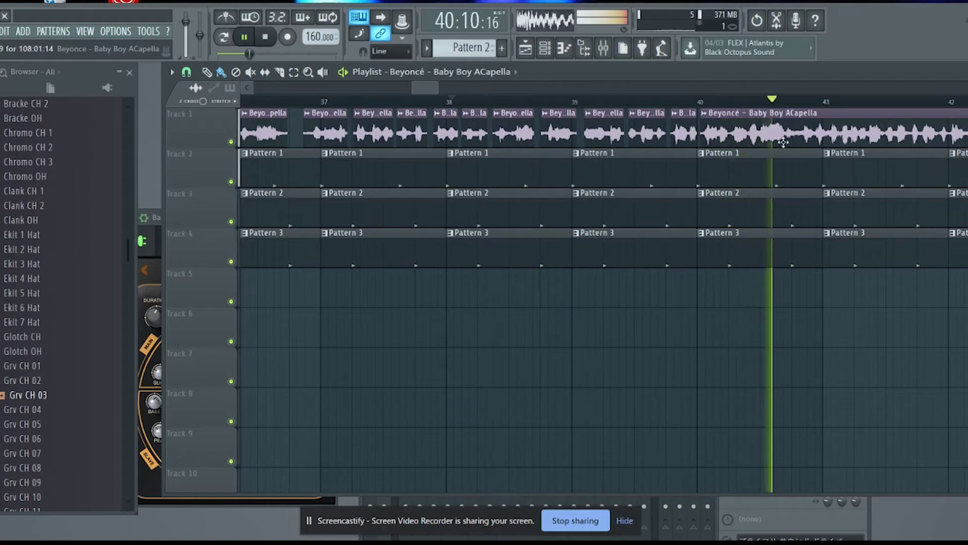
# Slice the vocal twice between bars 40 and 41 and move the middle slice and the remainder slightly later
pyautogui.moveTo(433, 87); pyautogui.dragTo(441, 87)
pyautogui.click(414, 107)
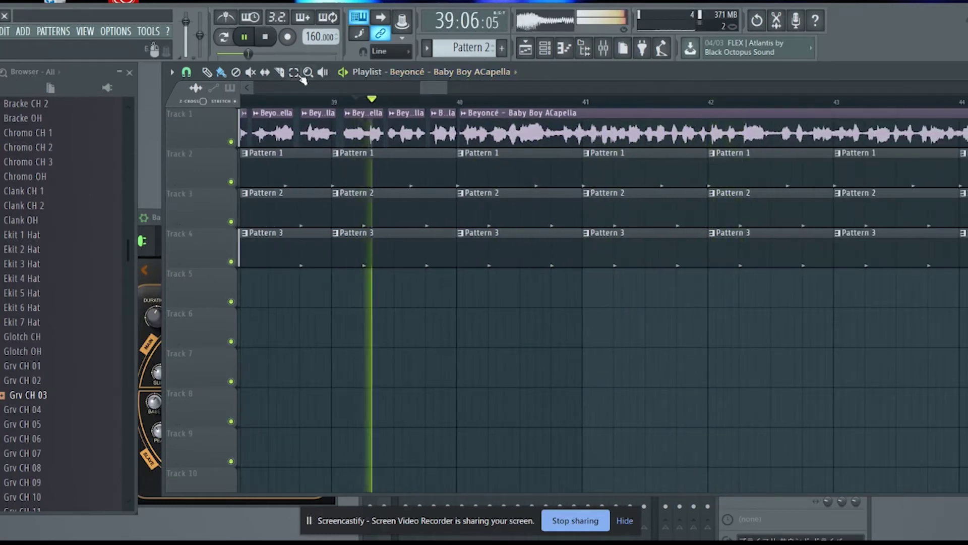
pyautogui.click(496, 124)
pyautogui.click(543, 124)
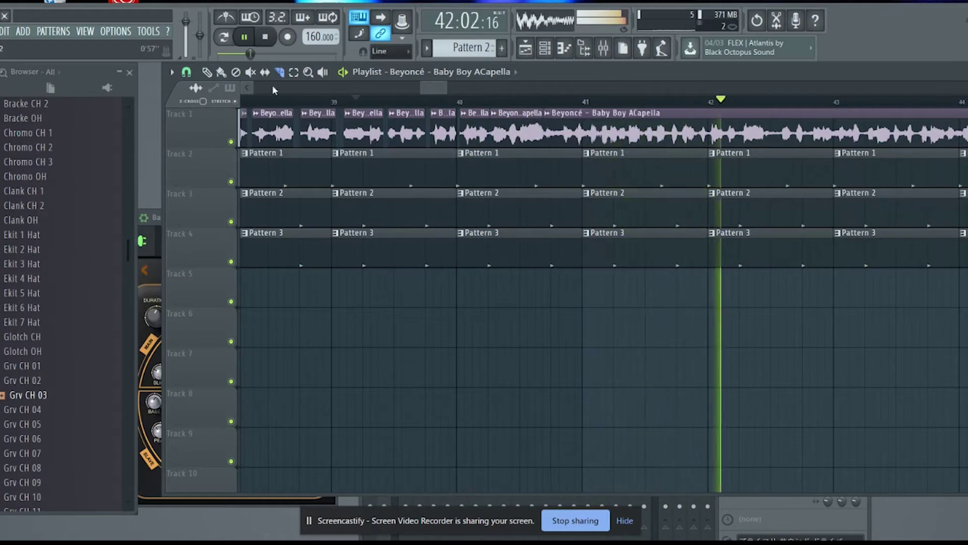
pyautogui.click(310, 107)
pyautogui.moveTo(547, 124); pyautogui.dragTo(533, 121)
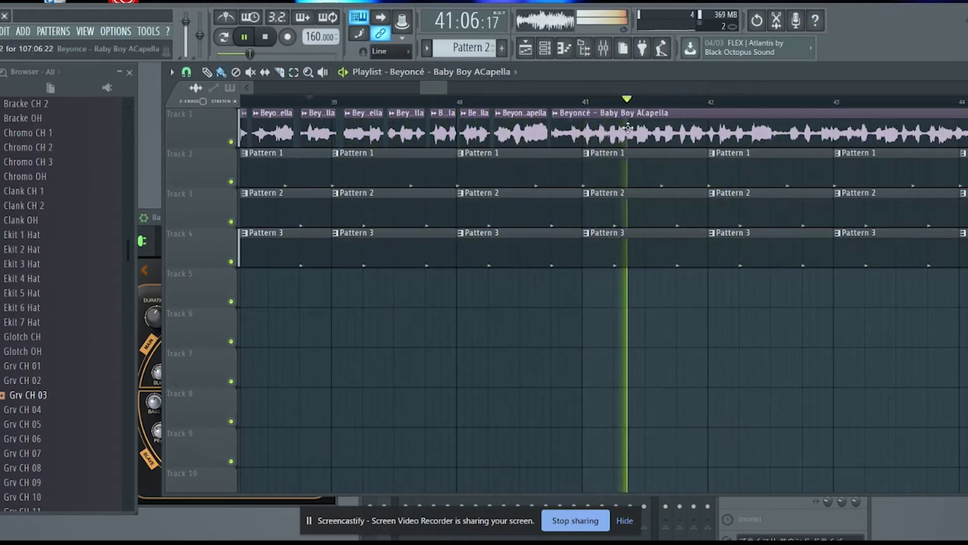
# Slice the vocal at bar 41 and again about a quarter into it, and nudge the new slice and the remainder later
pyautogui.moveTo(436, 88); pyautogui.dragTo(440, 88)
pyautogui.click(368, 101)
pyautogui.press('c')
pyautogui.click(462, 121)
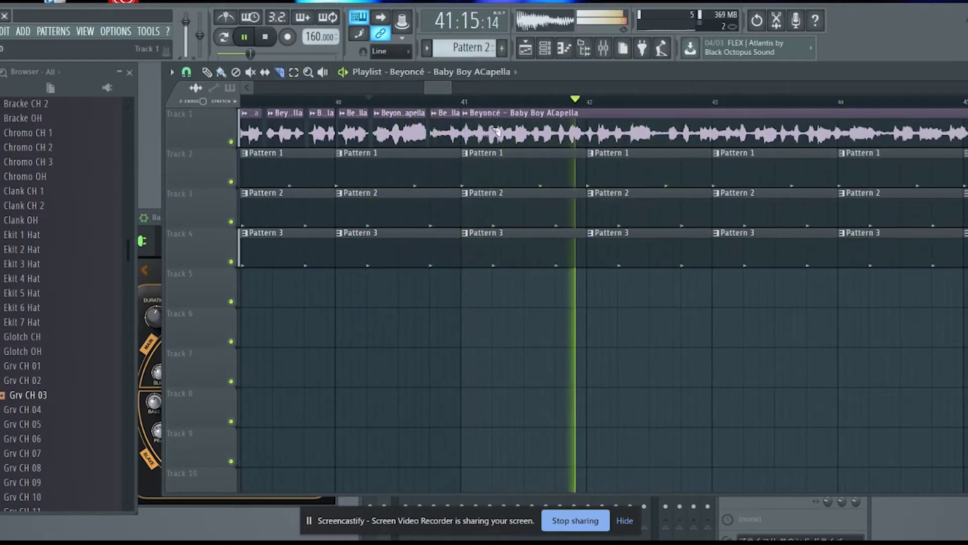
pyautogui.click(496, 129)
pyautogui.click(255, 101)
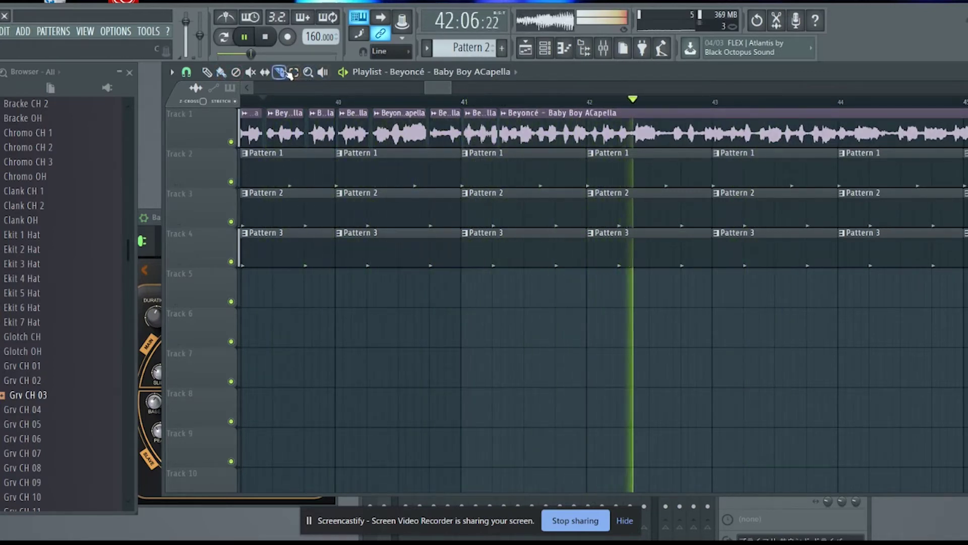
# Slice the vocal twice in the second half of bar 41 and move the last slice and the remainder slightly later
pyautogui.click(536, 126)
pyautogui.click(572, 126)
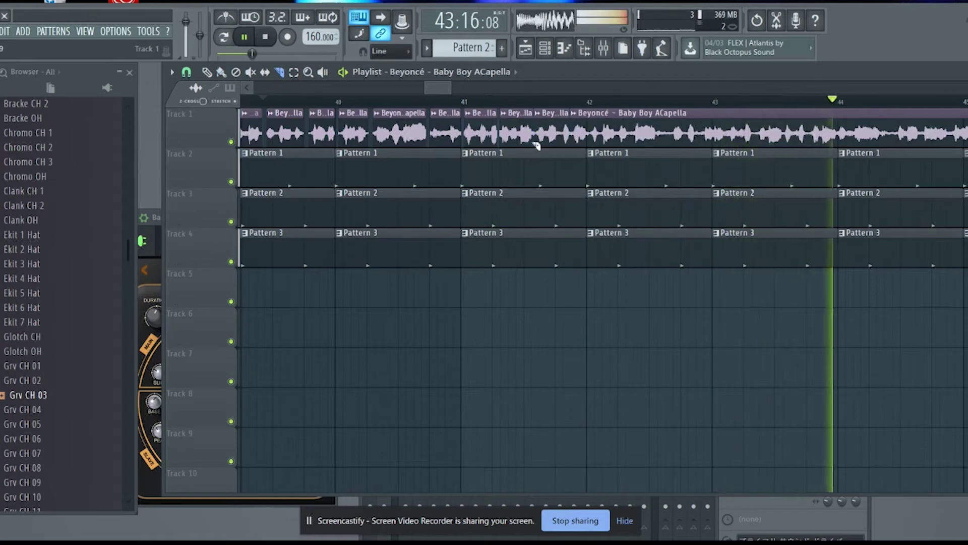
pyautogui.click(356, 101)
pyautogui.click(580, 126)
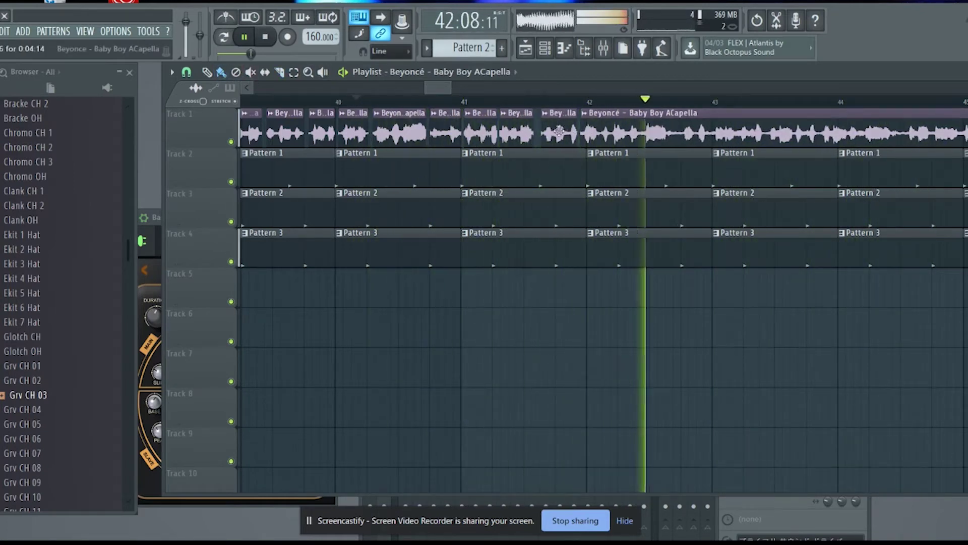
# Slice the vocal twice between bars 42 and 43 and shift the second slice and the remainder slightly later
pyautogui.click(408, 101)
pyautogui.moveTo(438, 87); pyautogui.dragTo(444, 89)
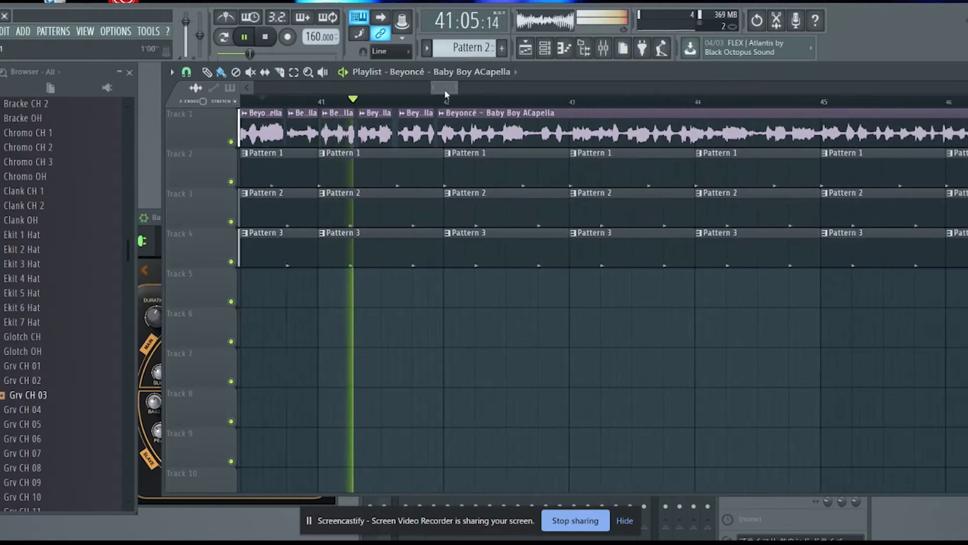
pyautogui.click(464, 122)
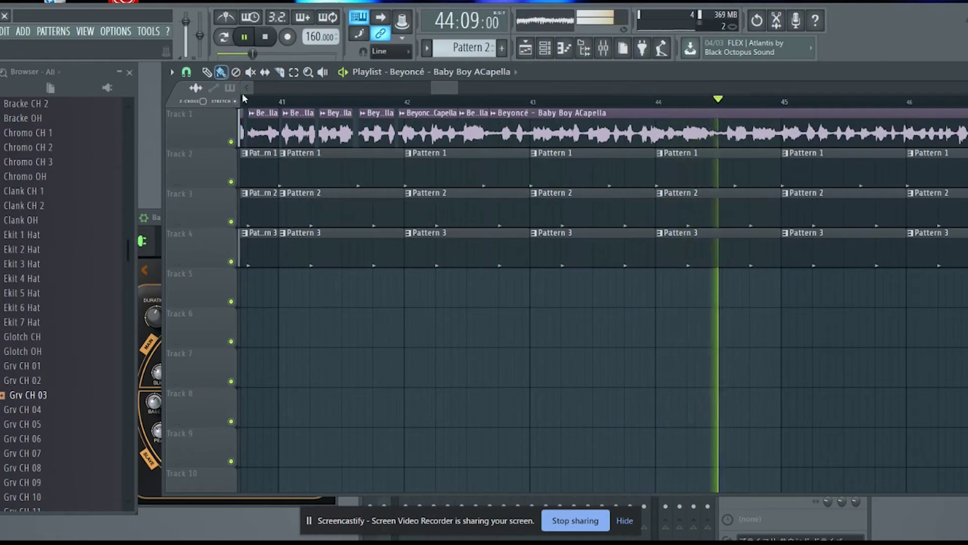
pyautogui.click(491, 134)
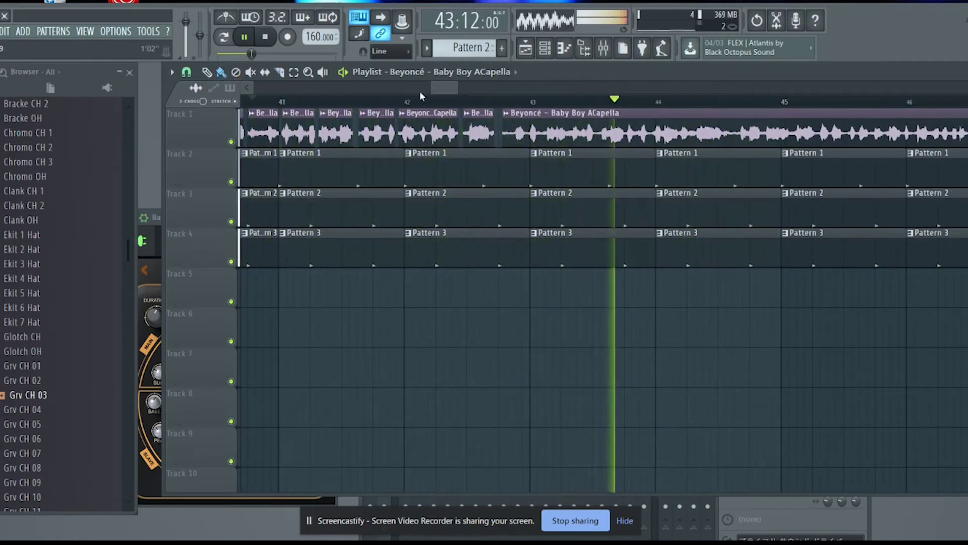
# Slice the vocal twice just after bar 43, and shift both slices around bar 43 and the remainder slightly later
pyautogui.moveTo(432, 87); pyautogui.dragTo(436, 87)
pyautogui.press('c')
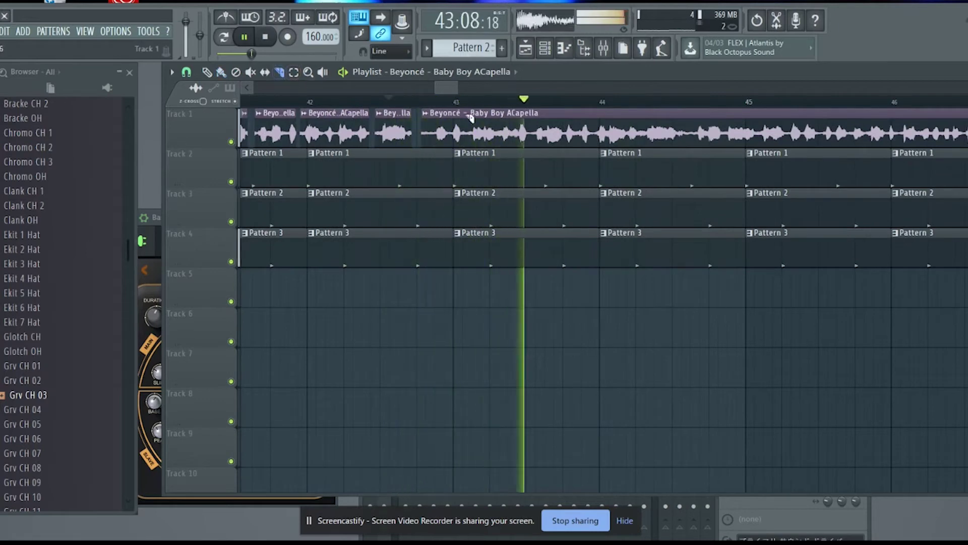
pyautogui.click(468, 118)
pyautogui.click(503, 122)
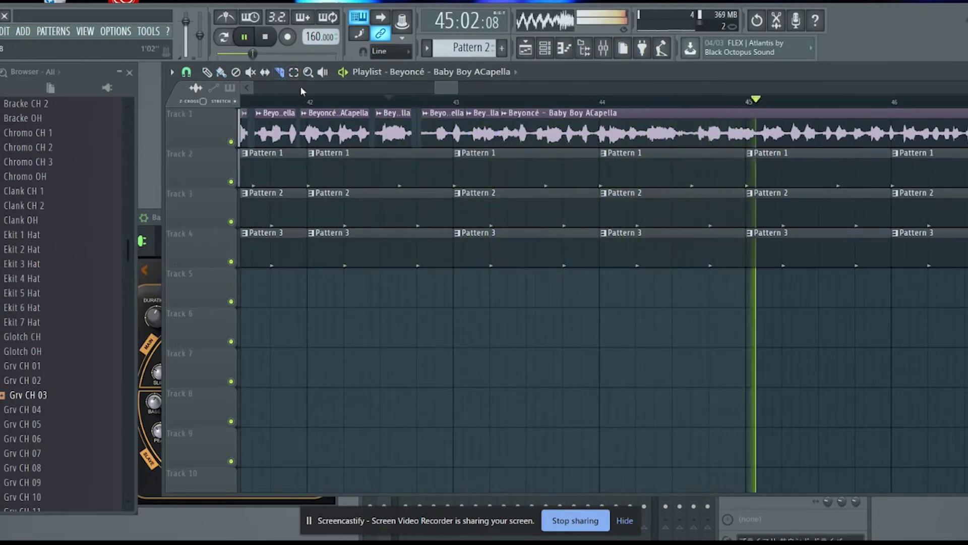
pyautogui.click(492, 132)
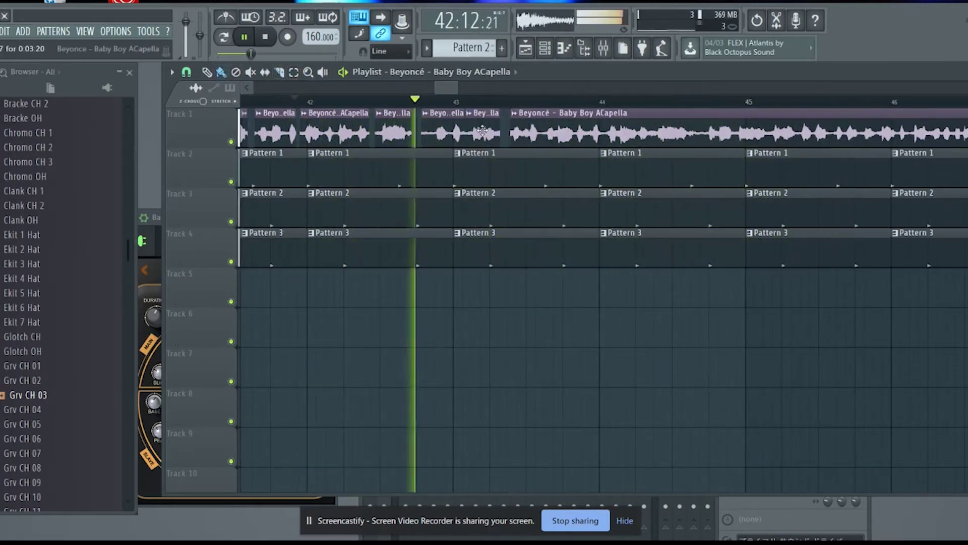
pyautogui.click(375, 114)
pyautogui.click(393, 71)
# Slice the vocal just past the middle of bar 43 and move the remainder slightly later, leaving a short gap
pyautogui.click(449, 90)
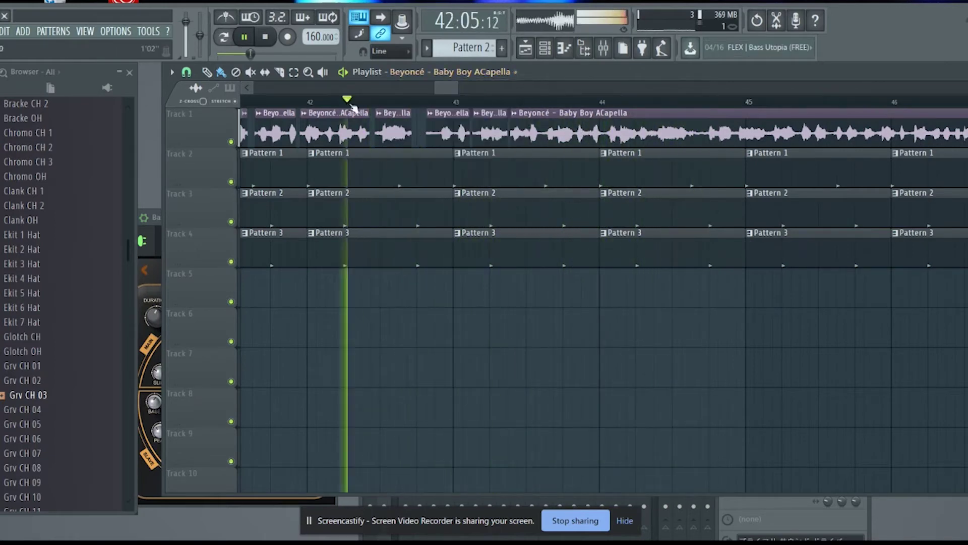
pyautogui.moveTo(449, 90); pyautogui.dragTo(453, 90)
pyautogui.click(266, 73)
pyautogui.click(273, 103)
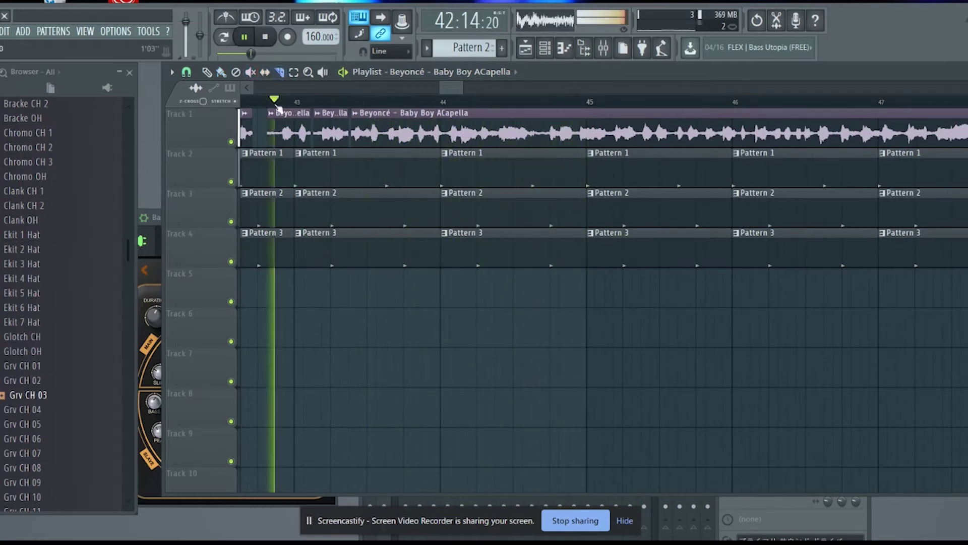
pyautogui.click(388, 126)
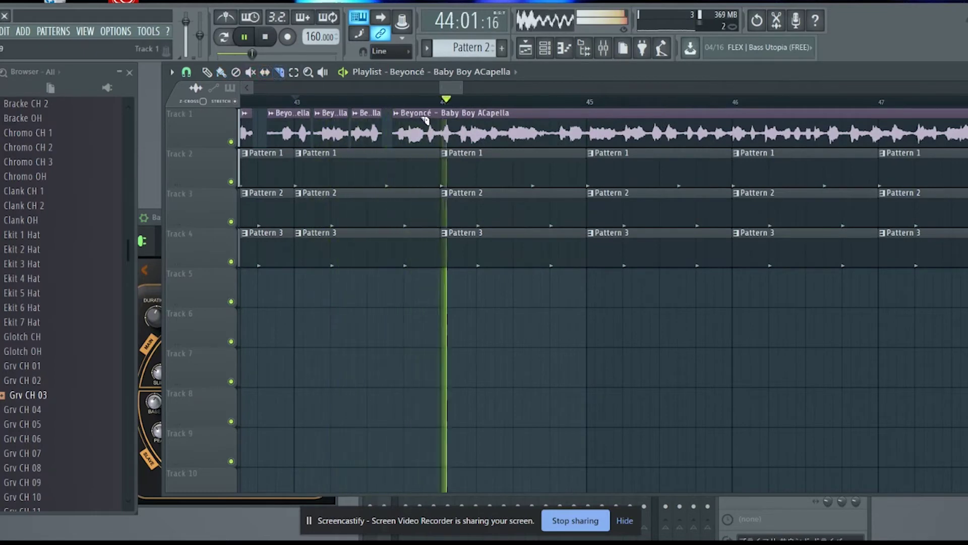
# Slice the vocal just before bar 44, just after it and near its midpoint, and nudge the two slices before bar 44 earlier
pyautogui.click(428, 126)
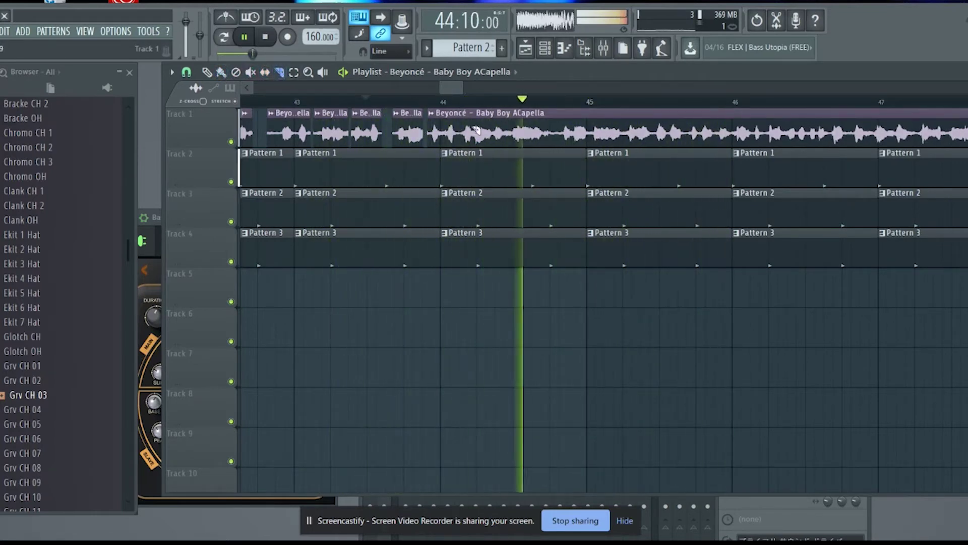
pyautogui.click(459, 136)
pyautogui.click(519, 126)
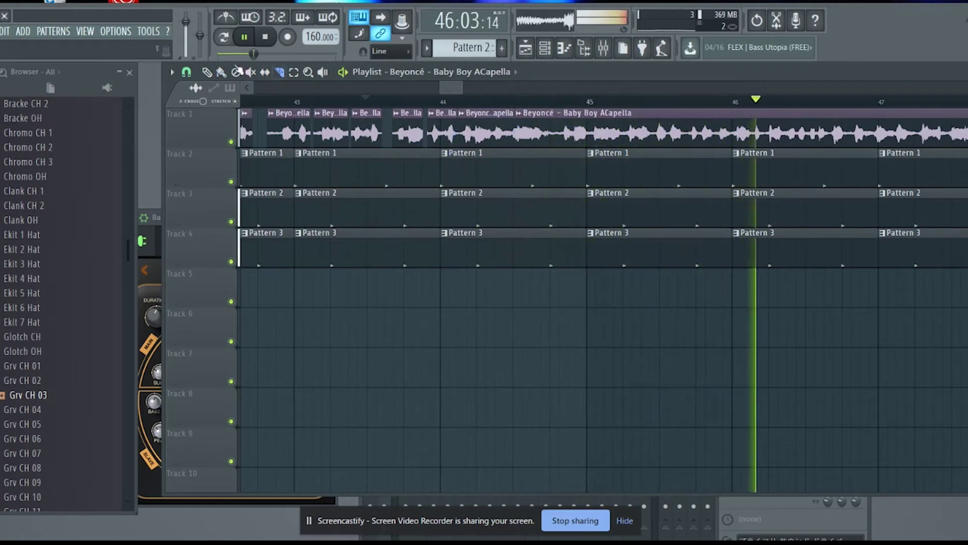
pyautogui.moveTo(448, 128); pyautogui.dragTo(444, 128)
pyautogui.moveTo(504, 133); pyautogui.dragTo(489, 135)
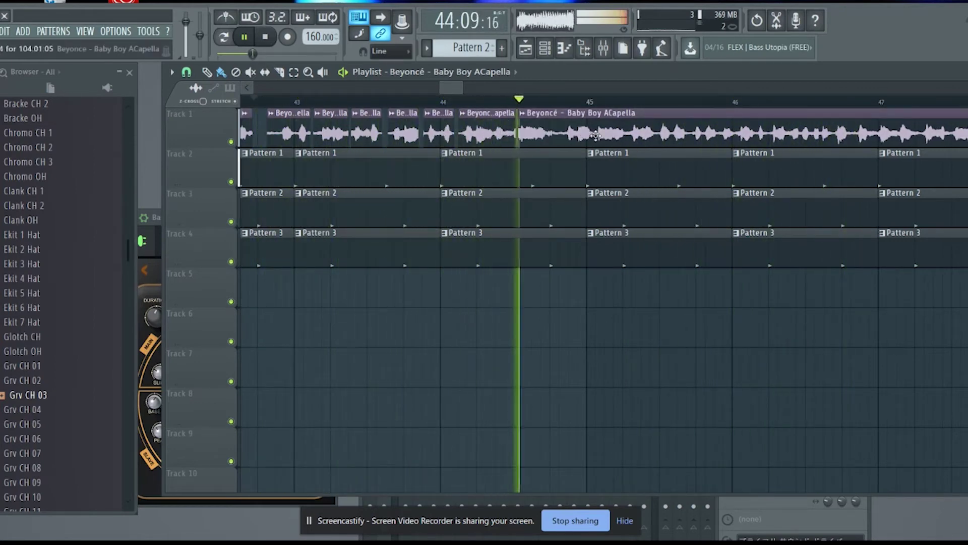
# Slice the vocal shortly before bar 45 and move the remainder later so it starts just ahead of bar 45
pyautogui.click(568, 132)
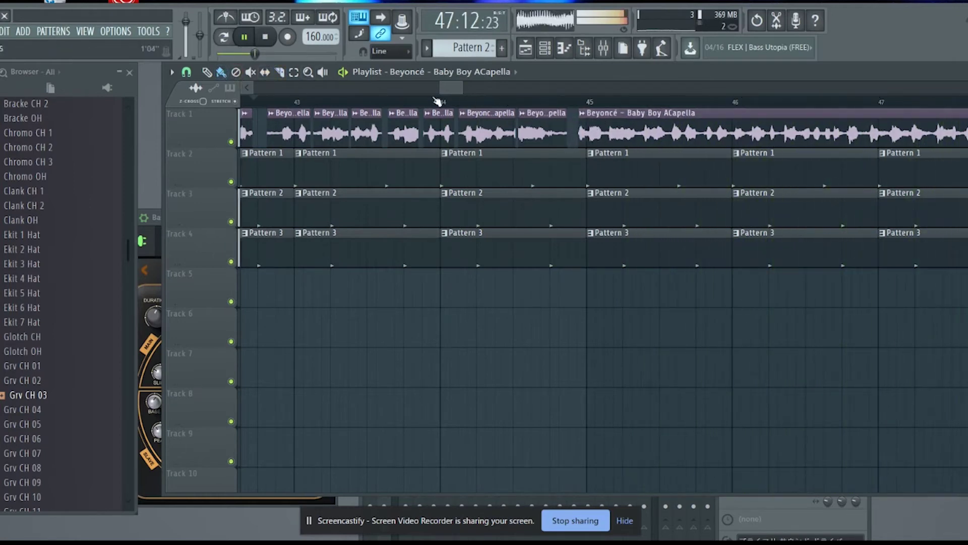
pyautogui.moveTo(454, 91); pyautogui.dragTo(462, 89)
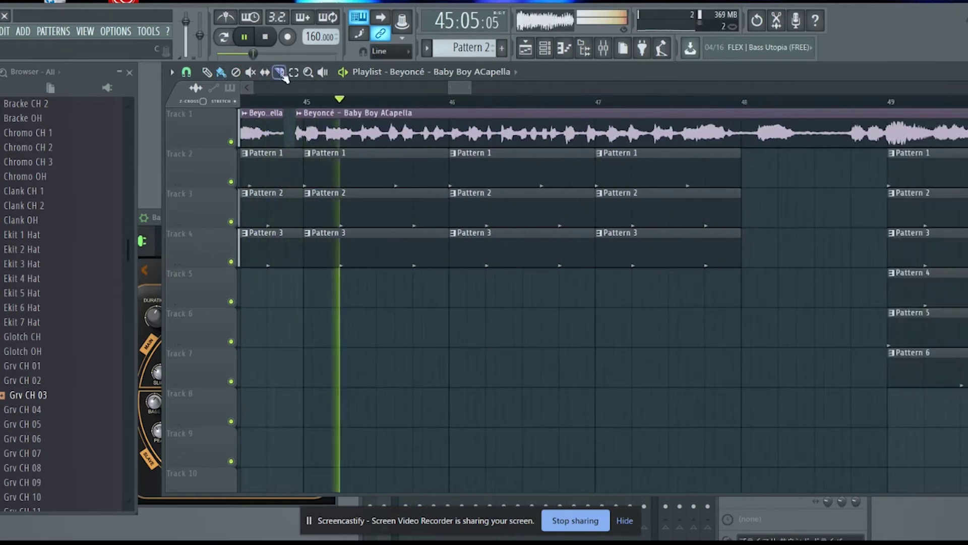
# Slice the vocal just after bar 45, before its middle and past its middle, nudging each following part slightly later
pyautogui.click(318, 121)
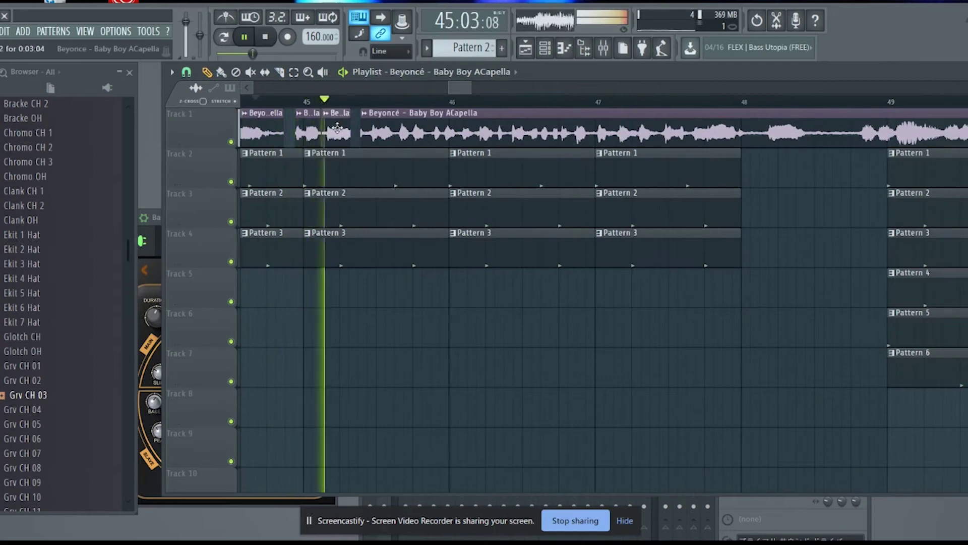
pyautogui.click(281, 72)
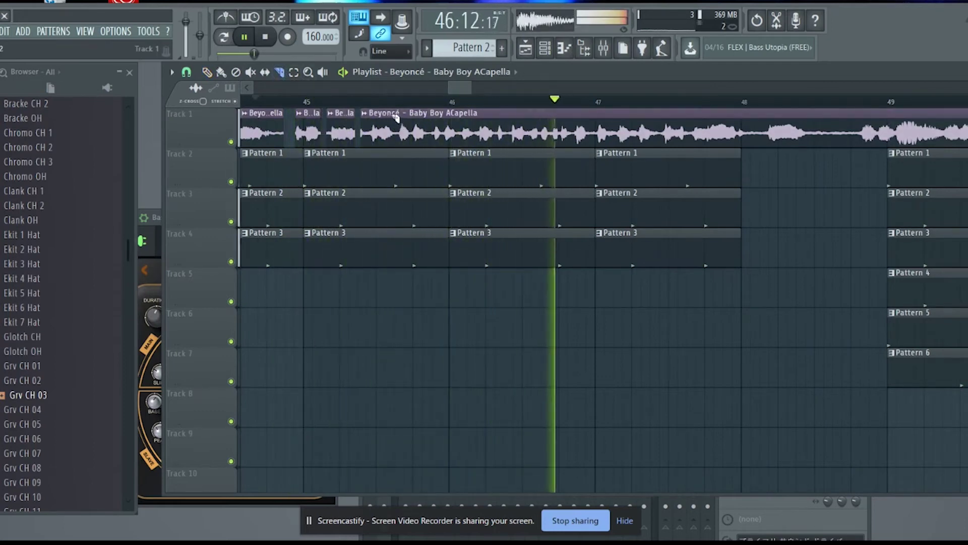
pyautogui.click(400, 155)
pyautogui.click(221, 71)
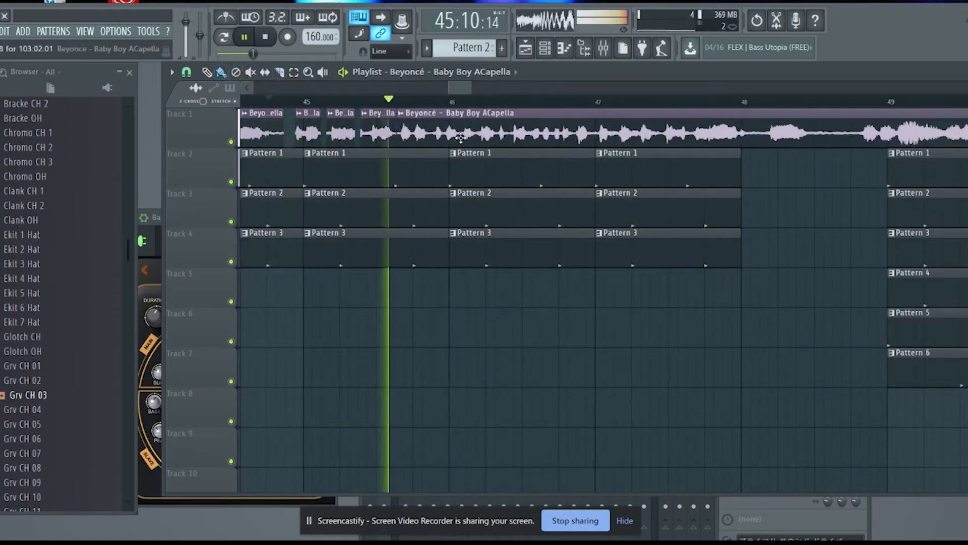
pyautogui.moveTo(431, 134); pyautogui.dragTo(439, 134)
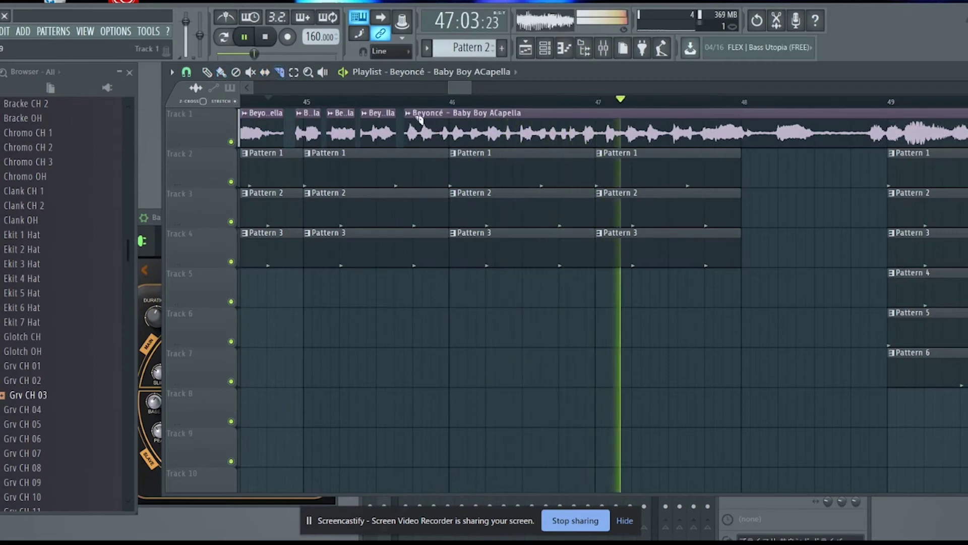
# Slice the vocal shortly before and shortly after bar 46, and move each remainder slightly later to leave short gaps
pyautogui.moveTo(434, 134); pyautogui.dragTo(441, 135)
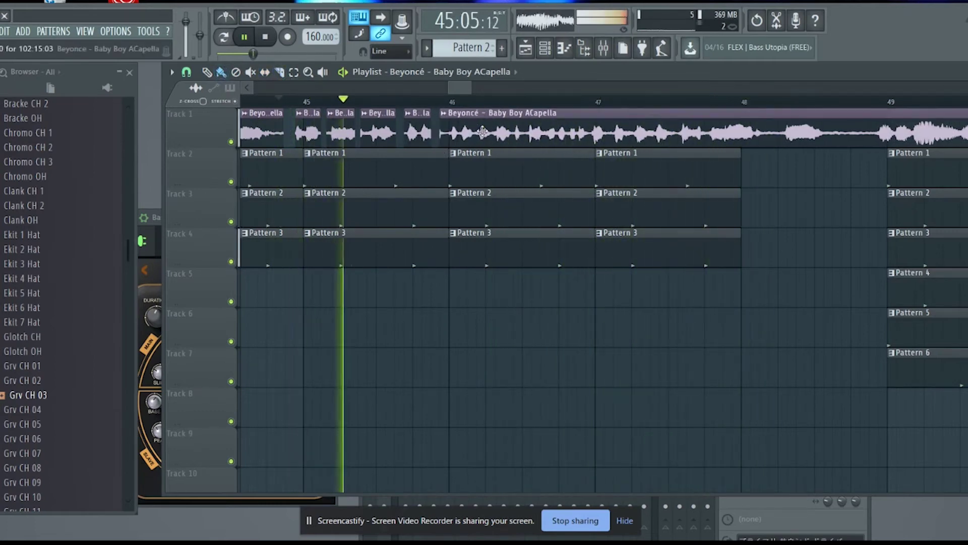
pyautogui.hscroll(1, 462, 88)
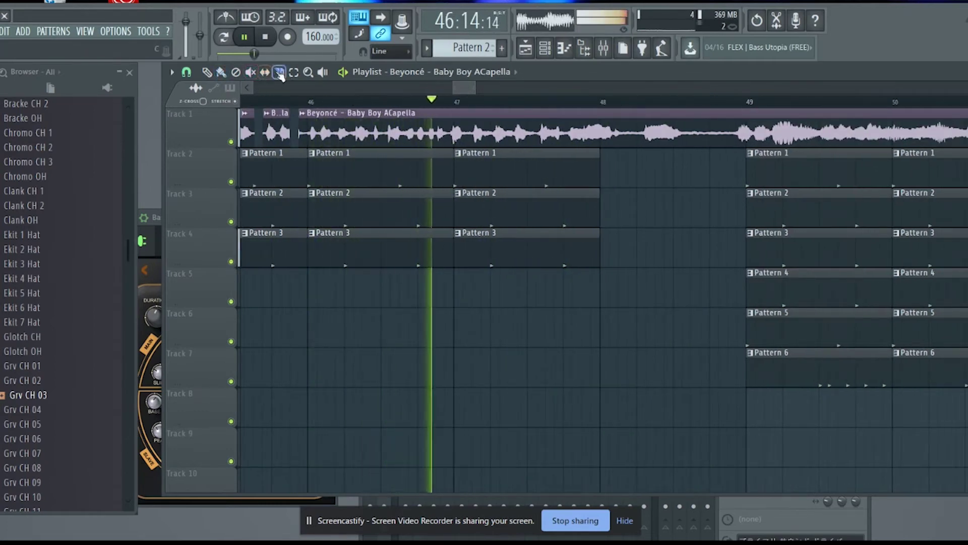
pyautogui.moveTo(332, 132); pyautogui.dragTo(396, 132)
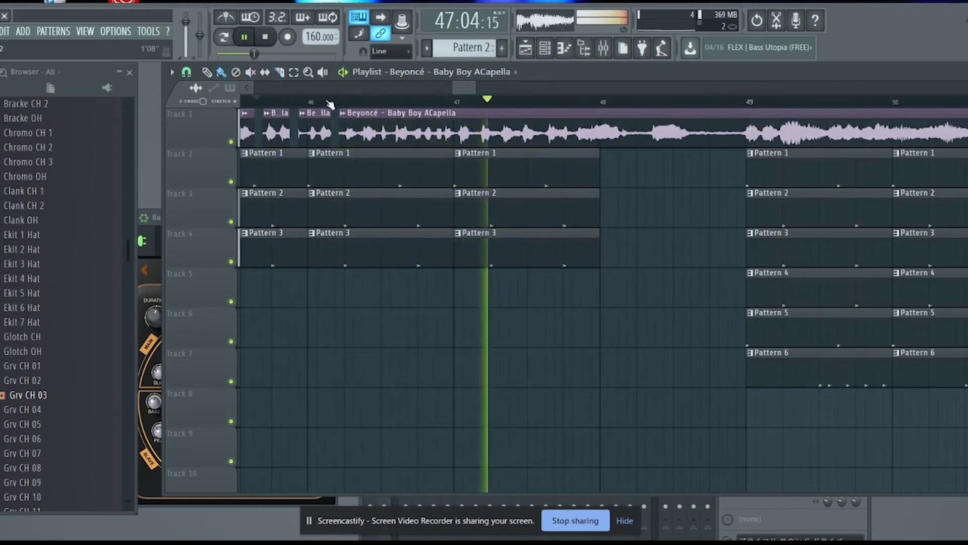
# Slice the vocal near the middle of bar 46, move the remainder slightly later, and slice past the middle of bar 47
pyautogui.press('c')
pyautogui.moveTo(379, 119); pyautogui.dragTo(382, 146)
pyautogui.click(220, 72)
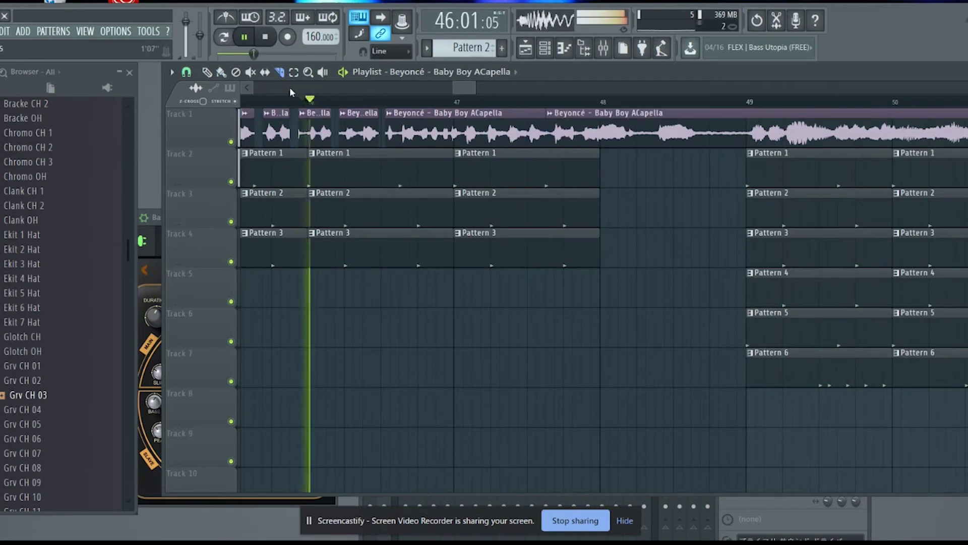
# Slice the vocal in the quiet stretch before bar 49 and move the remainder later so it starts just ahead of bar 49
pyautogui.moveTo(467, 89); pyautogui.dragTo(474, 90)
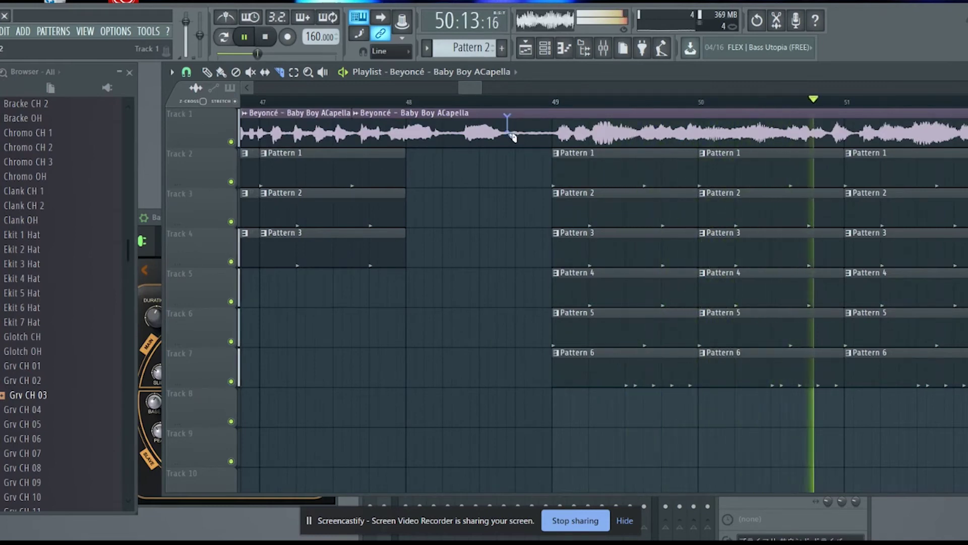
pyautogui.click(509, 136)
pyautogui.moveTo(644, 133); pyautogui.dragTo(674, 133)
pyautogui.click(486, 101)
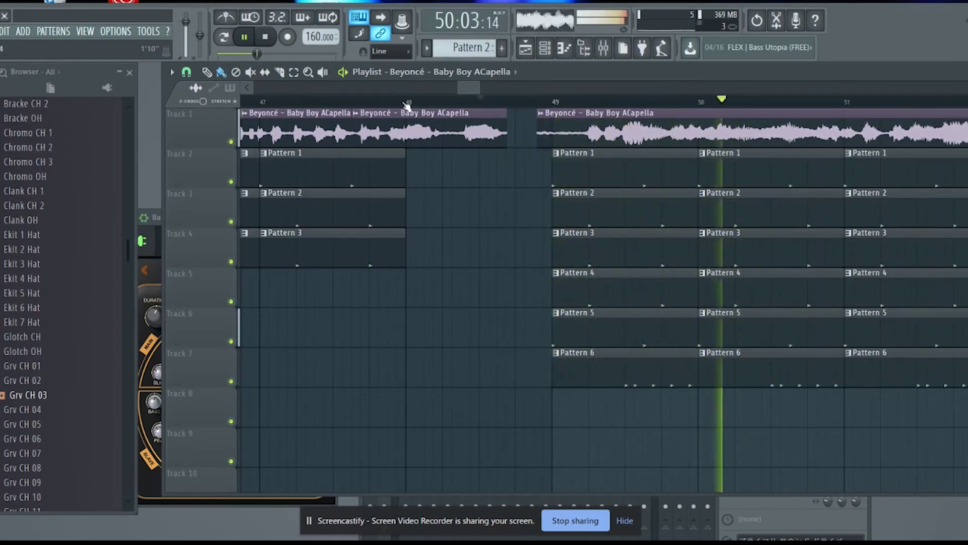
# Slice the vocal shortly before bar 48 and before its middle, and nudge the last slice before the gap slightly later
pyautogui.press('c')
pyautogui.click(386, 133)
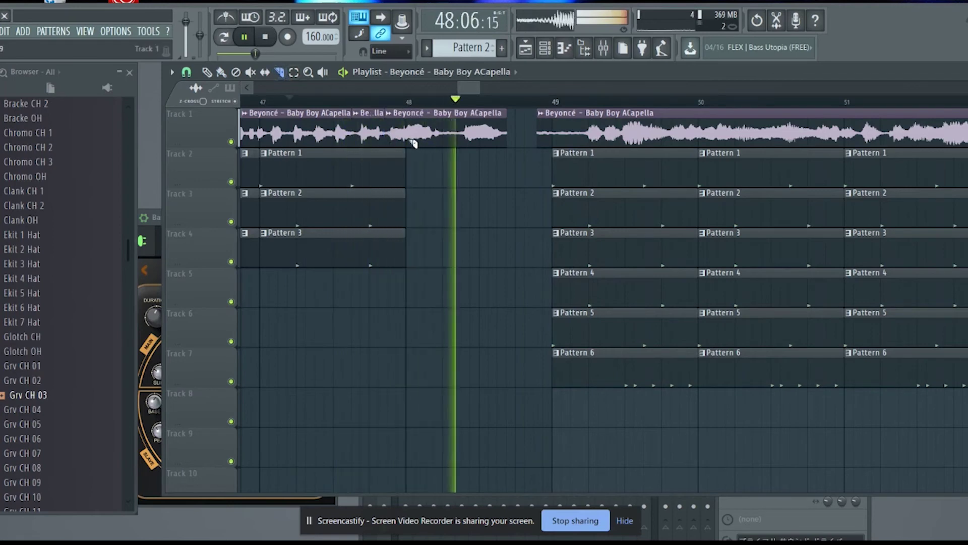
pyautogui.click(463, 141)
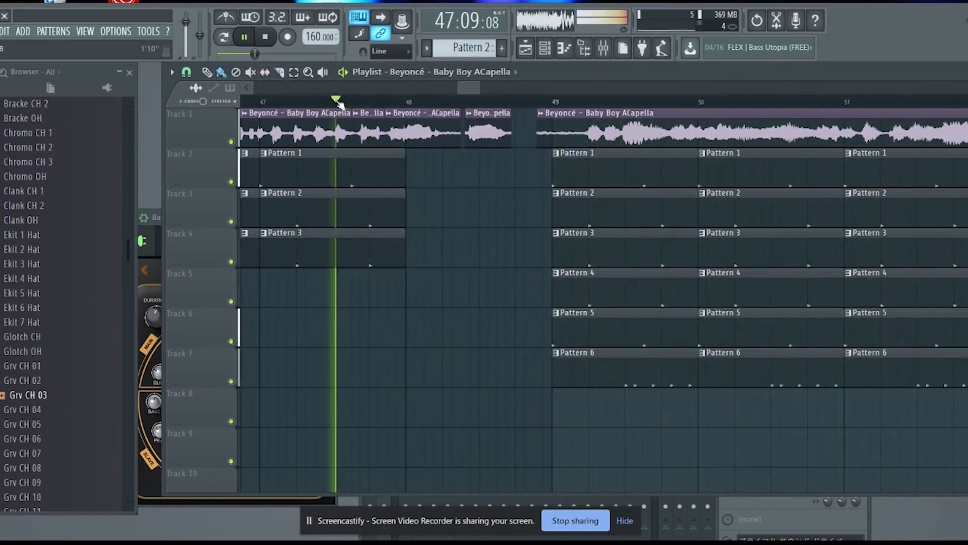
# Select the sliced vocal clips on Track 1 from bar 1 through bar 16
pyautogui.moveTo(480, 88); pyautogui.dragTo(257, 103)
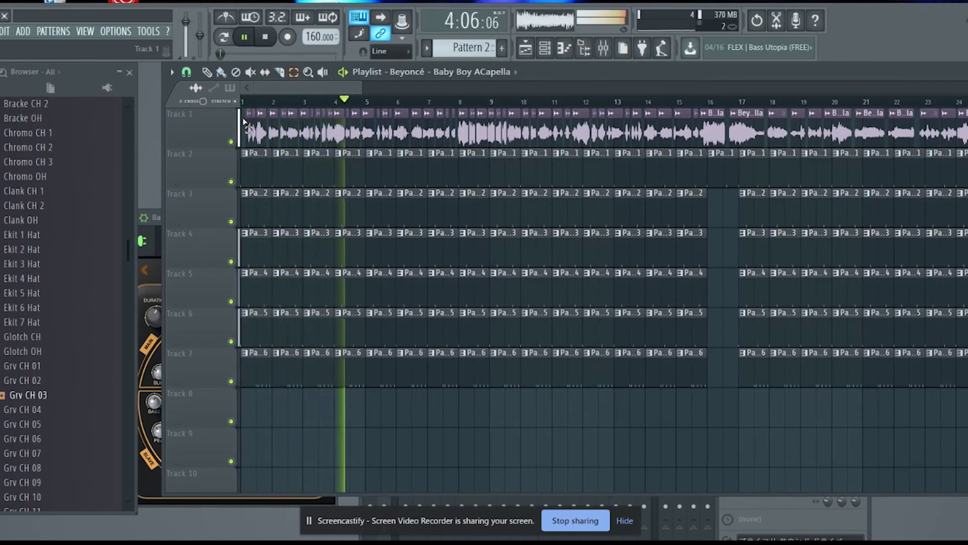
pyautogui.moveTo(244, 122); pyautogui.dragTo(418, 139)
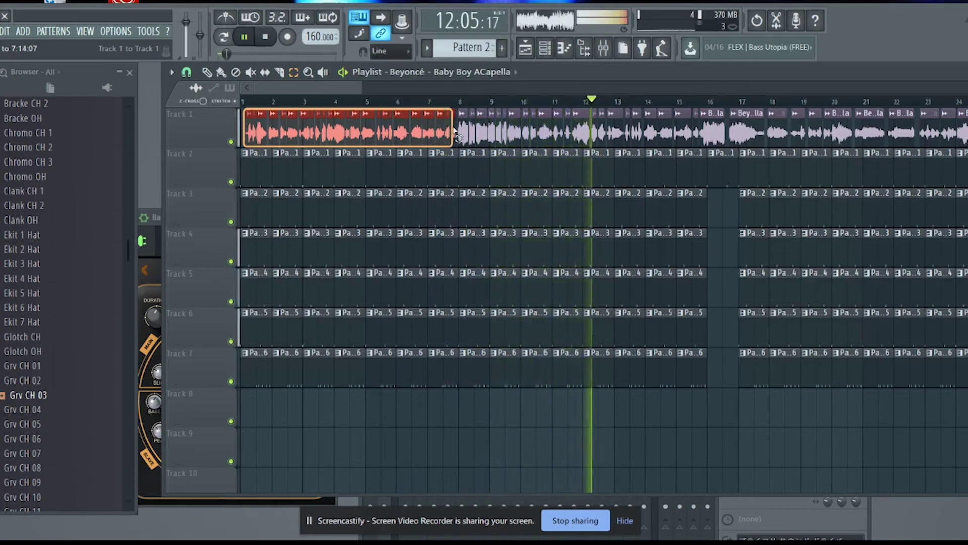
pyautogui.moveTo(462, 132); pyautogui.dragTo(675, 132)
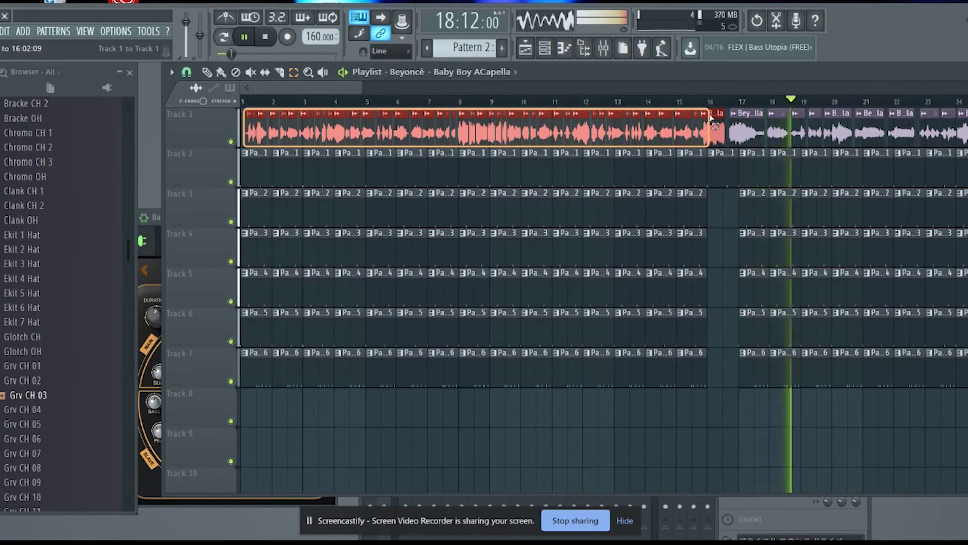
pyautogui.moveTo(711, 118); pyautogui.dragTo(722, 118)
# Listen to the unsliced vocal at several points from bar 49 onwards
pyautogui.moveTo(436, 92); pyautogui.dragTo(546, 93)
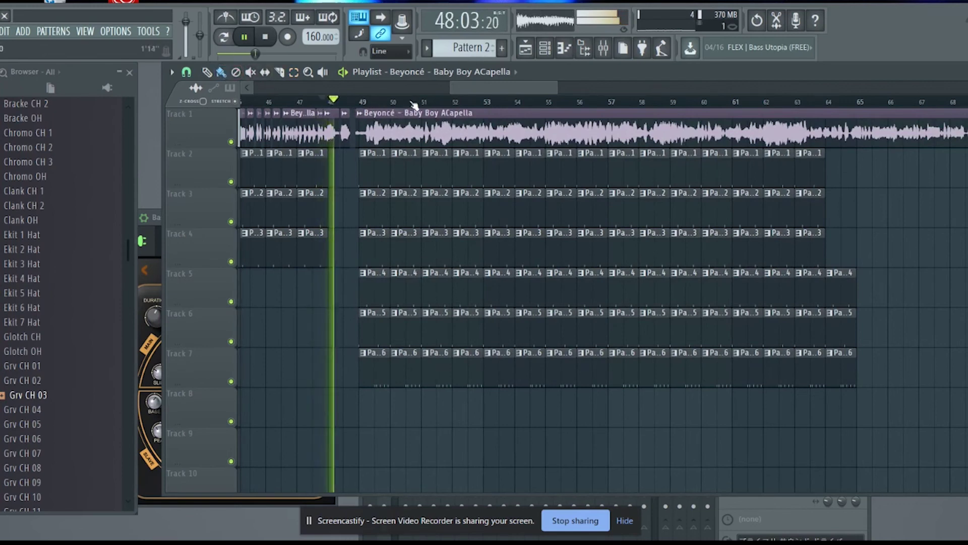
pyautogui.scroll(1, 735, 104)
pyautogui.click(735, 103)
pyautogui.click(553, 103)
pyautogui.moveTo(609, 103); pyautogui.dragTo(870, 103)
pyautogui.scroll(-2, 579, 96)
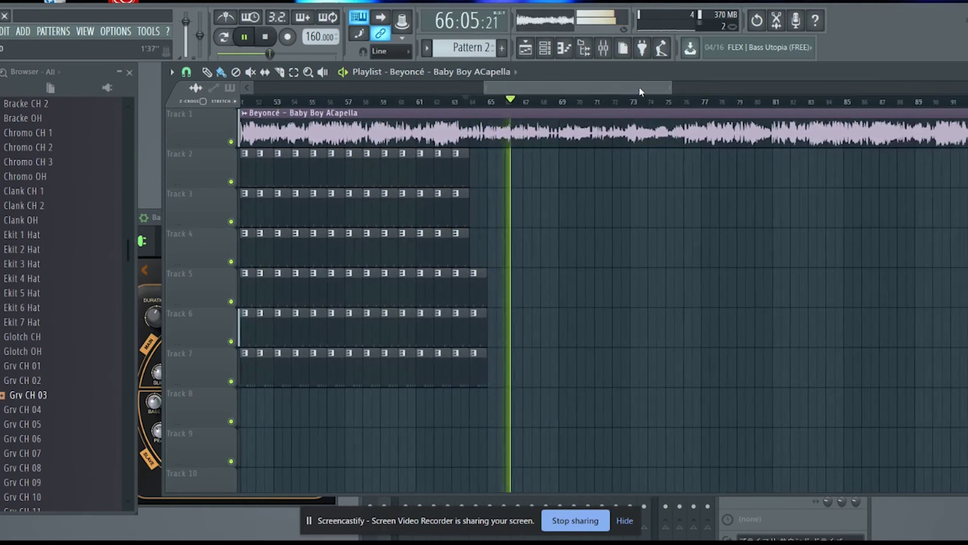
# Clear the unsliced vocal from Track 1 between bar 49 and about bar 71, so the remaining clip starts just before bar 72
pyautogui.click(580, 103)
pyautogui.click(595, 103)
pyautogui.click(644, 103)
pyautogui.moveTo(255, 113); pyautogui.dragTo(325, 100)
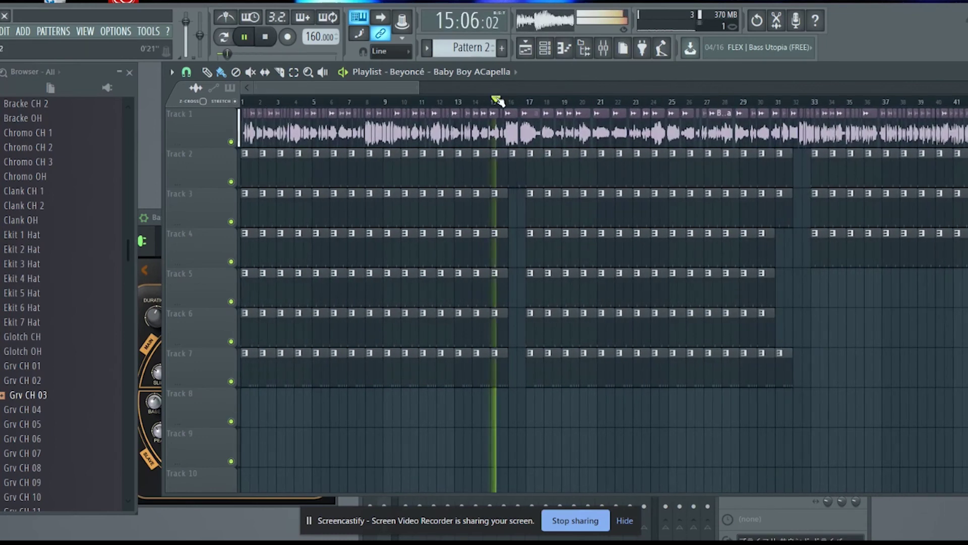
# Select the vocal slices and patterns on all tracks from about bar 12 to bar 28, and play from within that range
pyautogui.moveTo(418, 87); pyautogui.dragTo(553, 94)
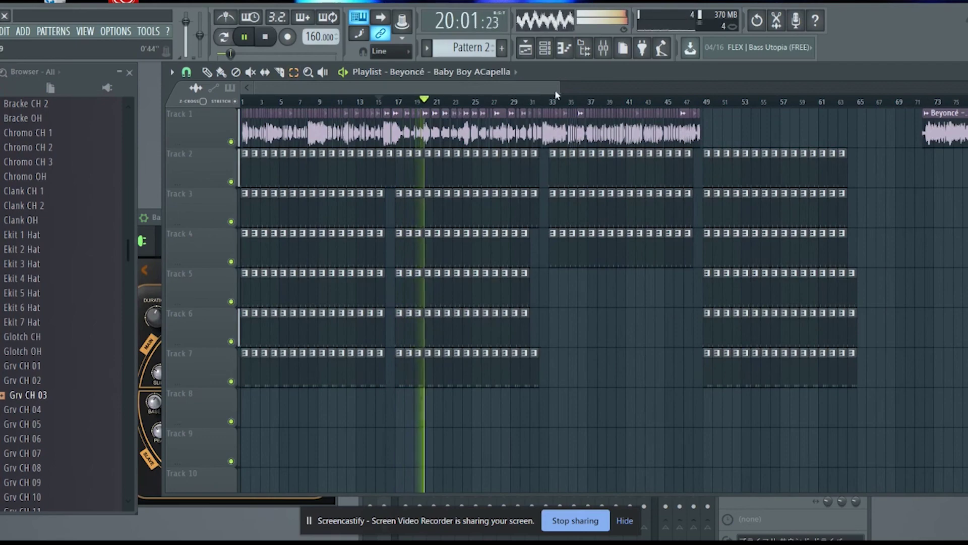
pyautogui.moveTo(561, 98); pyautogui.dragTo(458, 89)
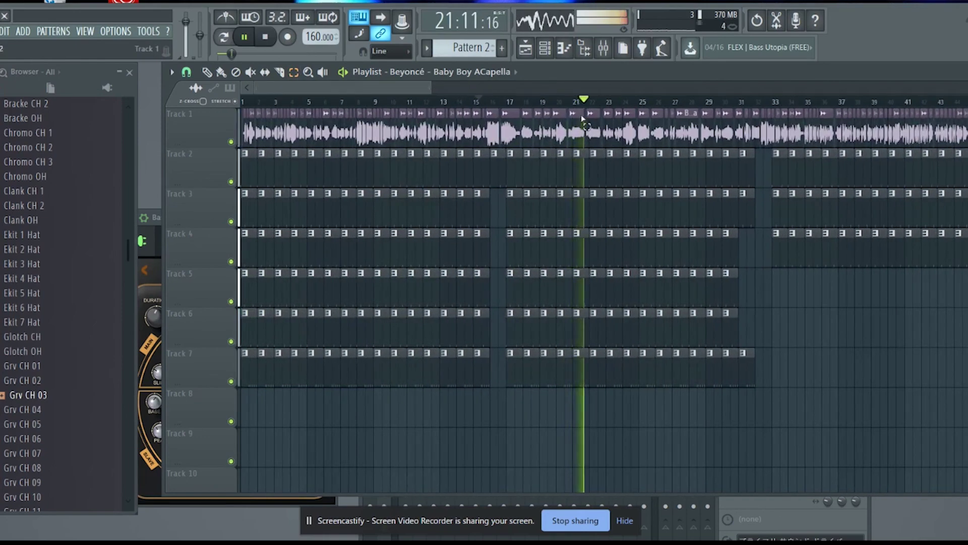
pyautogui.moveTo(643, 105); pyautogui.dragTo(432, 104)
pyautogui.click(186, 72)
pyautogui.press('Escape')
pyautogui.moveTo(628, 104); pyautogui.dragTo(687, 105)
pyautogui.click(628, 103)
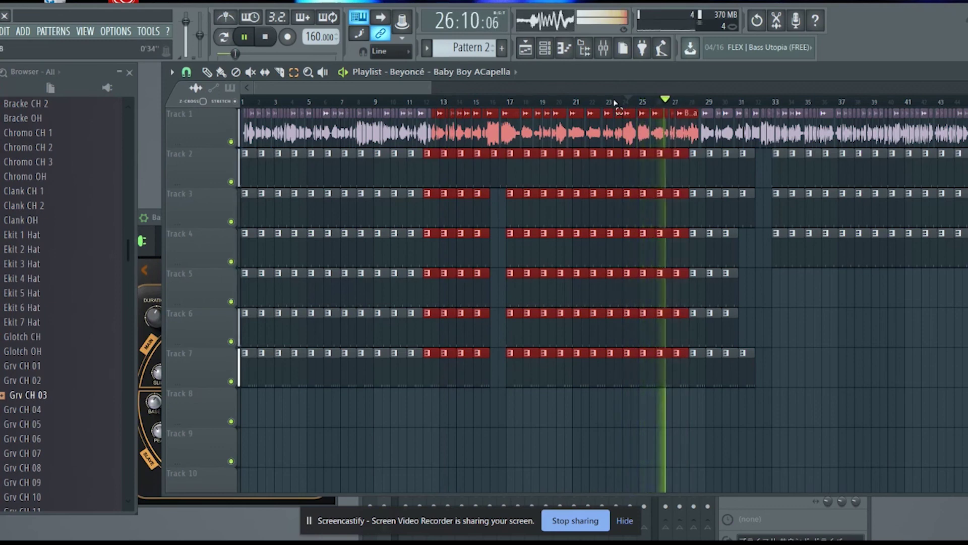